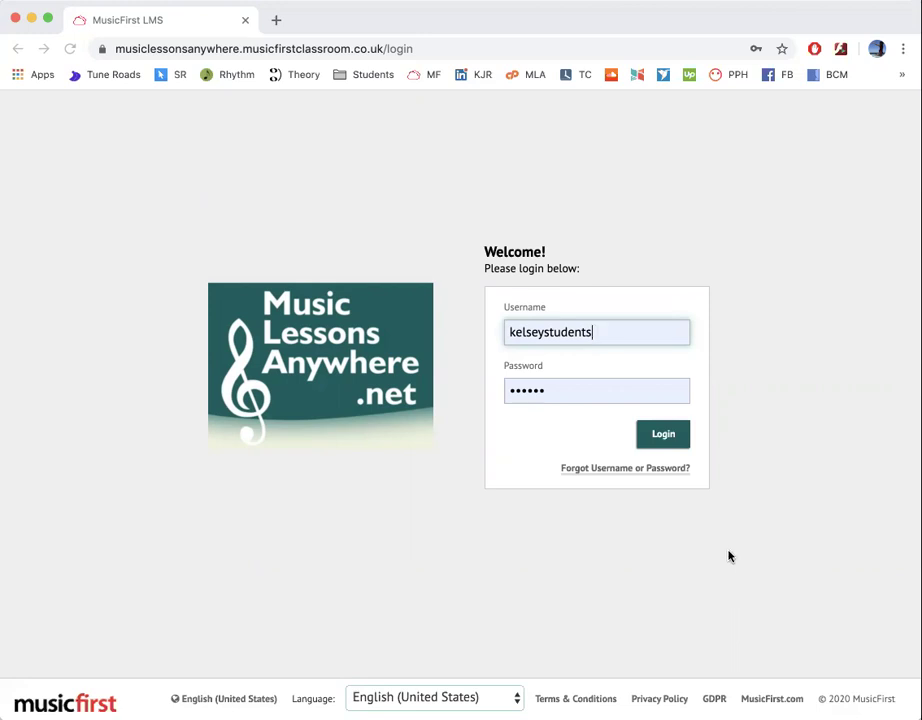
- Log in to the MusicFirst student account using the entered username and password
click(538, 47)
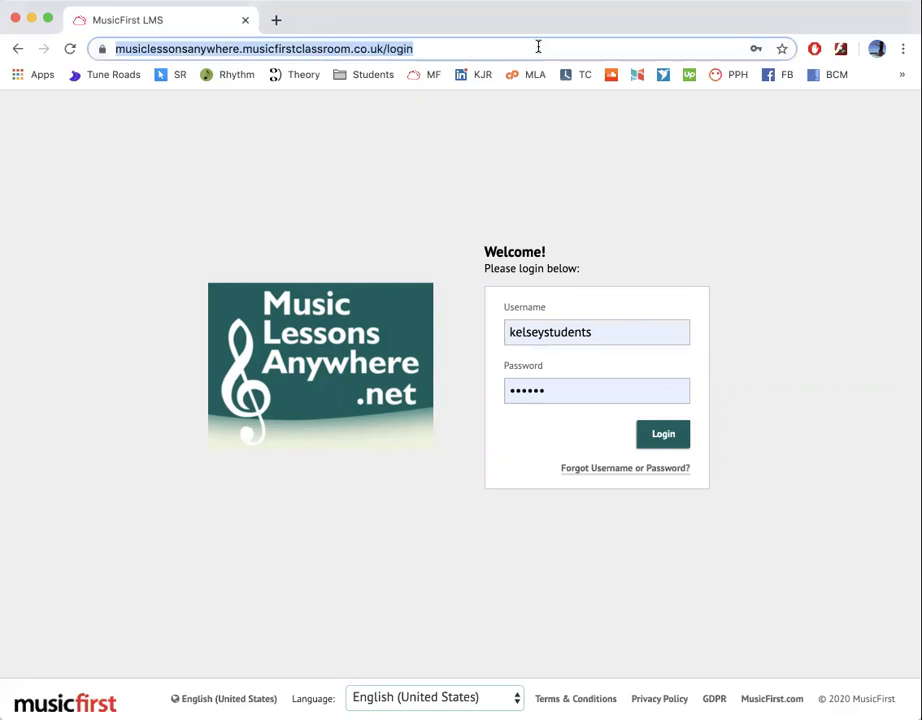
click(659, 432)
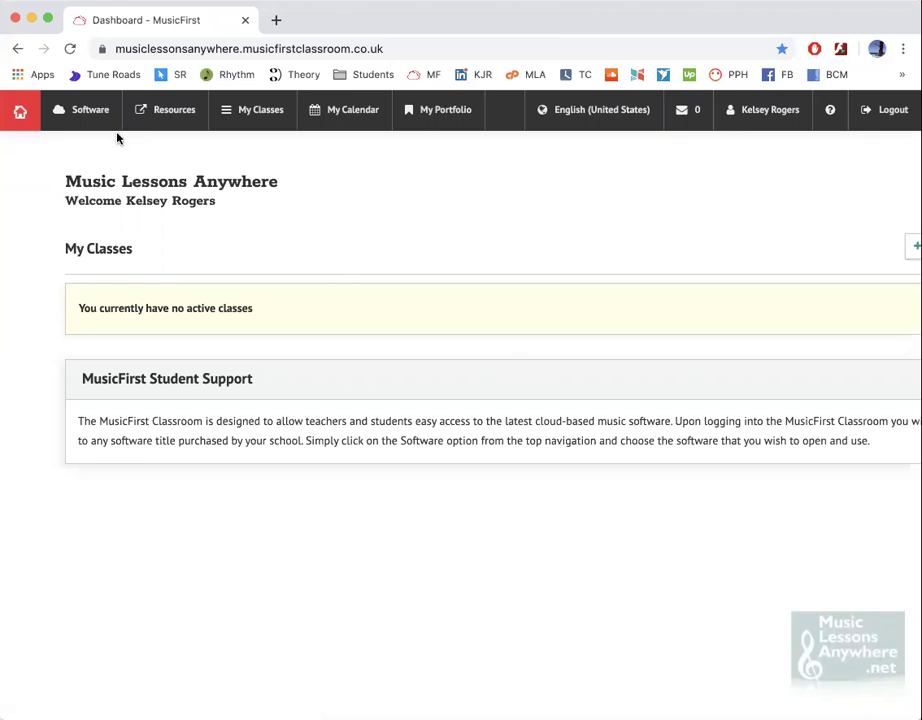
- Launch Sight Reading Factory from the MusicFirst Software list
click(91, 112)
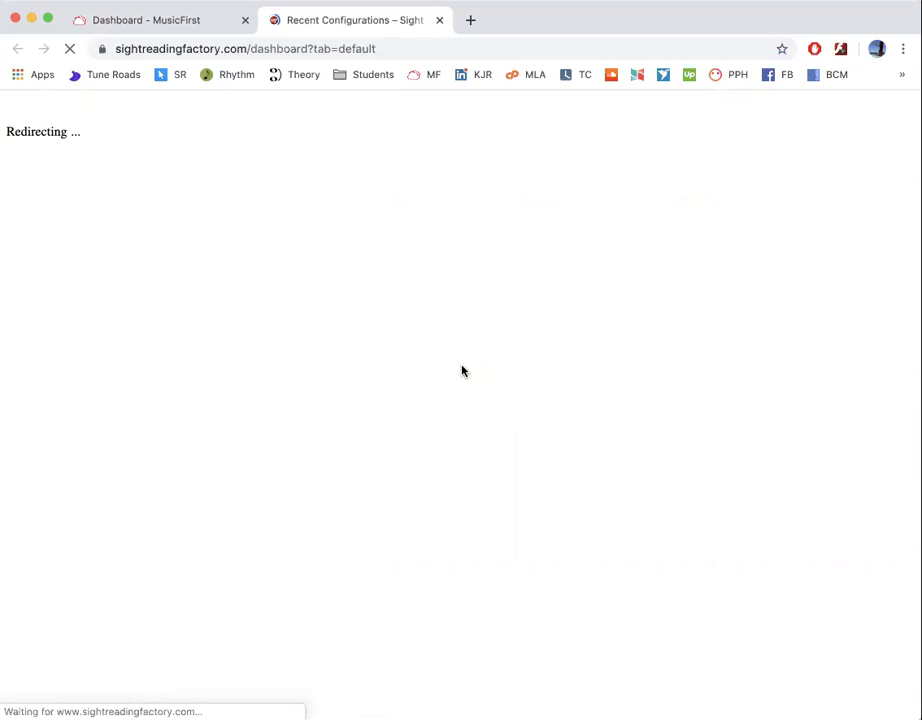
- Start a new sight-reading setup with Woodwind > Eb Alto Saxophone at difficulty level 1
click(804, 179)
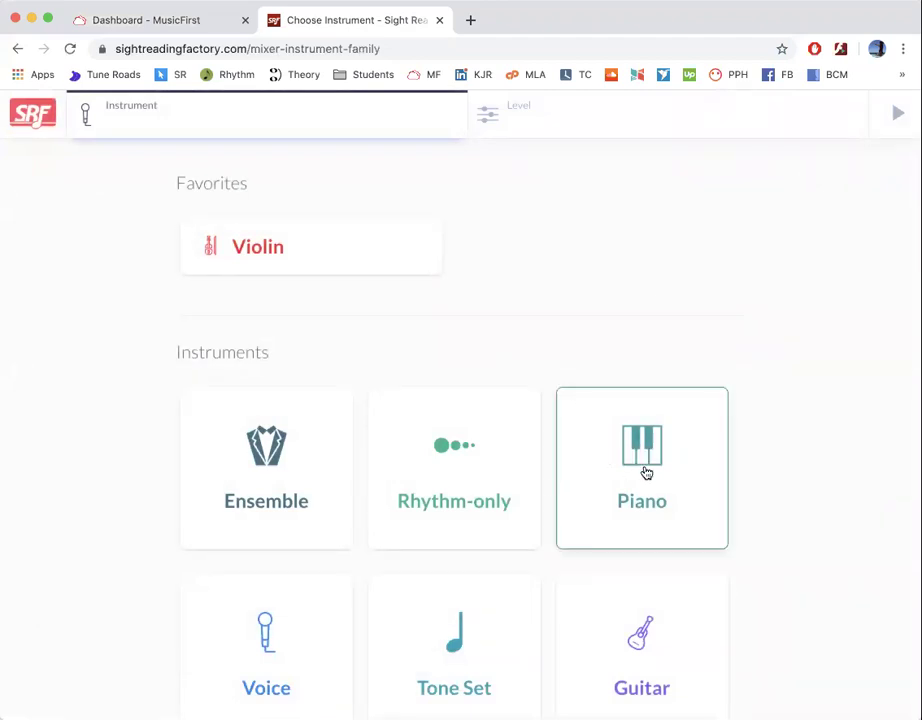
scroll(635, 467, down, 2)
scroll(445, 568, down, 3)
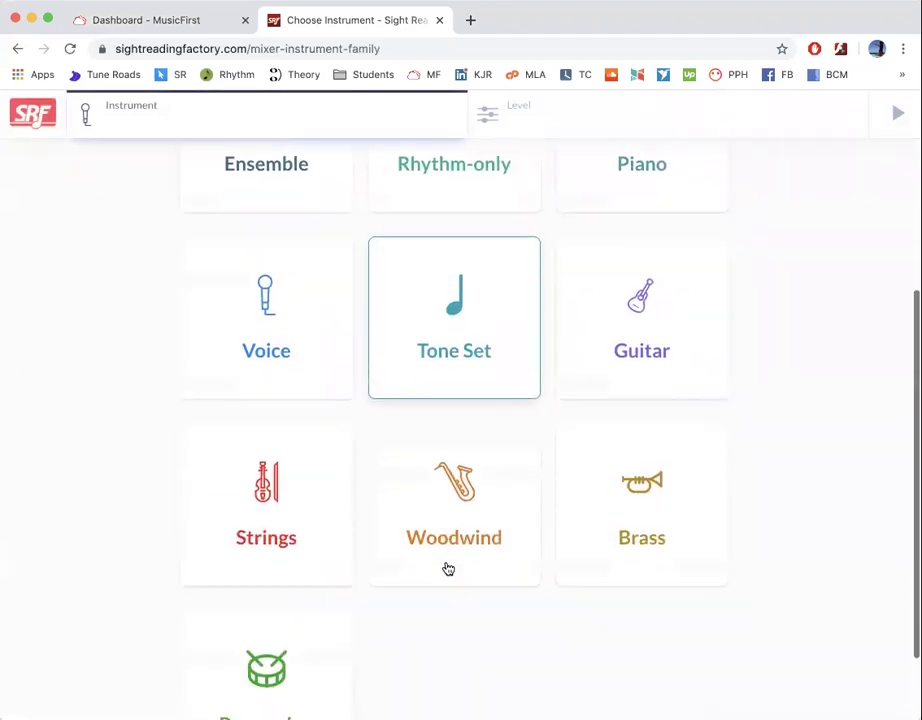
click(473, 496)
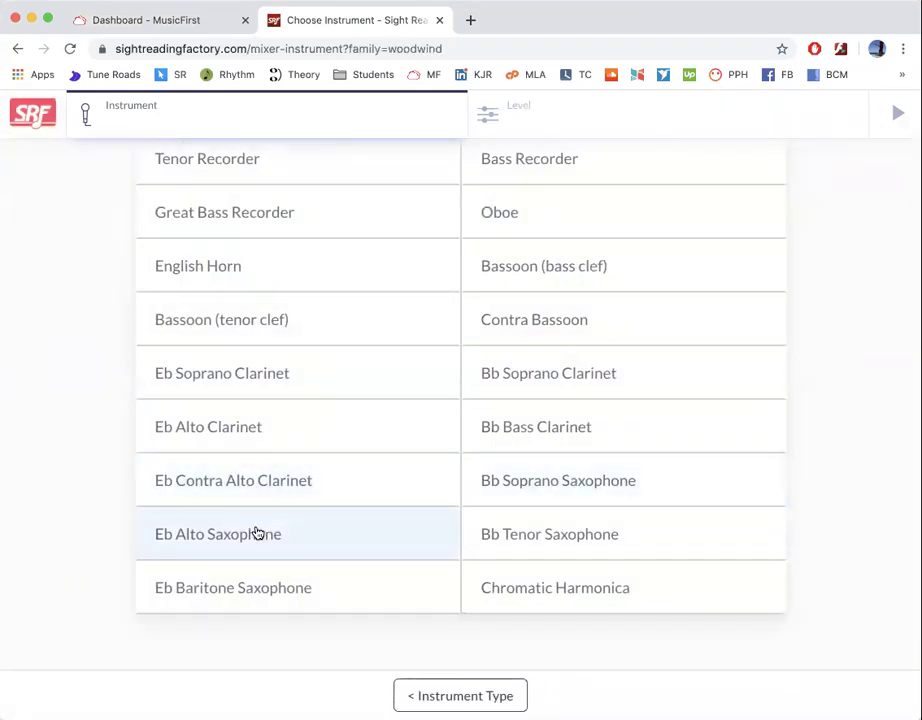
click(257, 533)
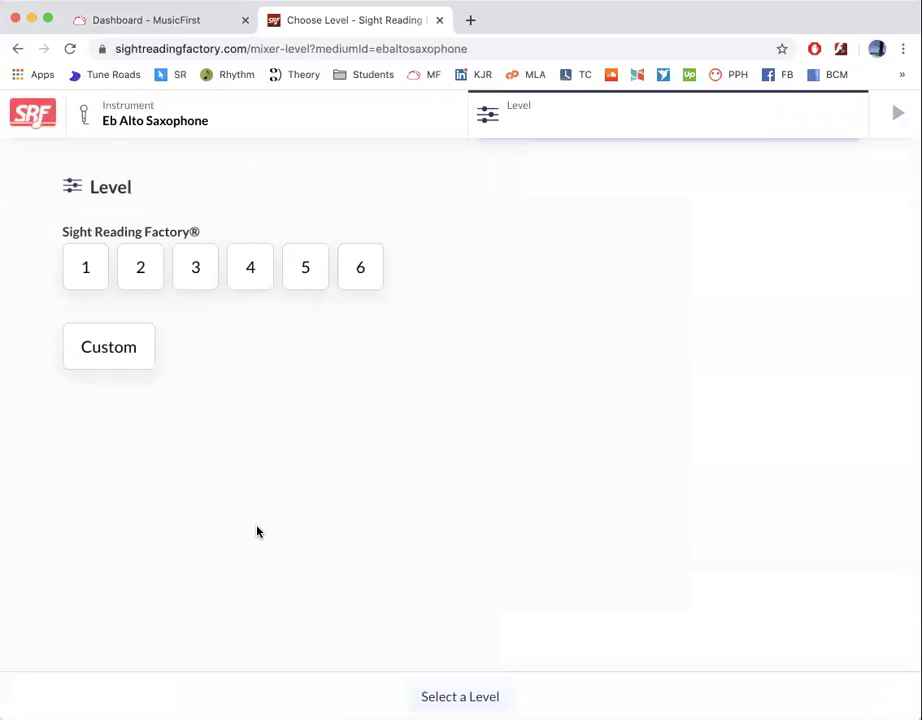
mouse_move(86, 267)
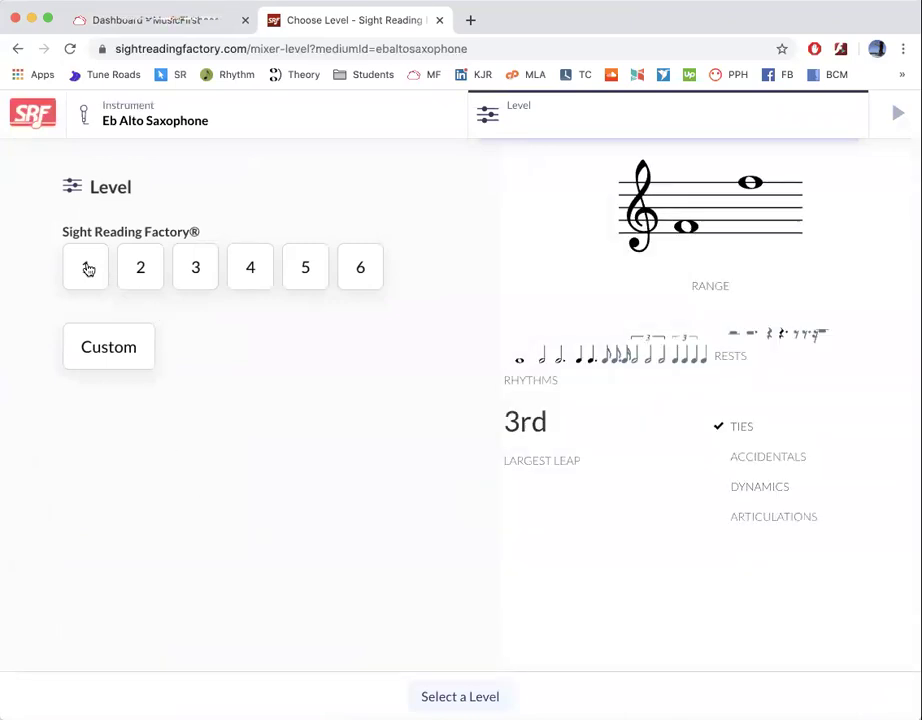
click(87, 268)
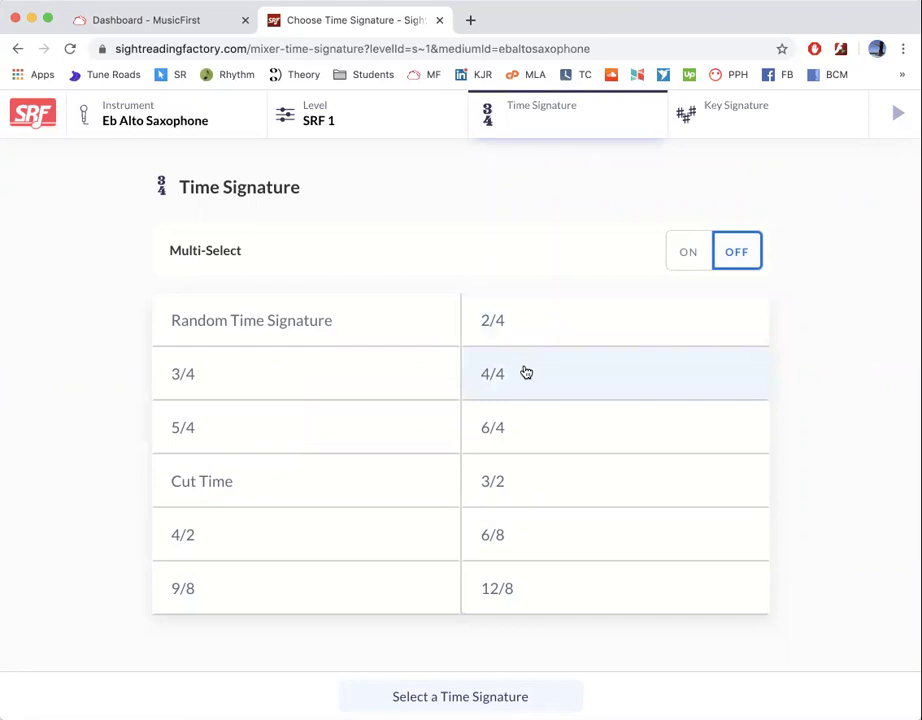
- Choose 6/8 time and initially pick C Major as the key
click(496, 540)
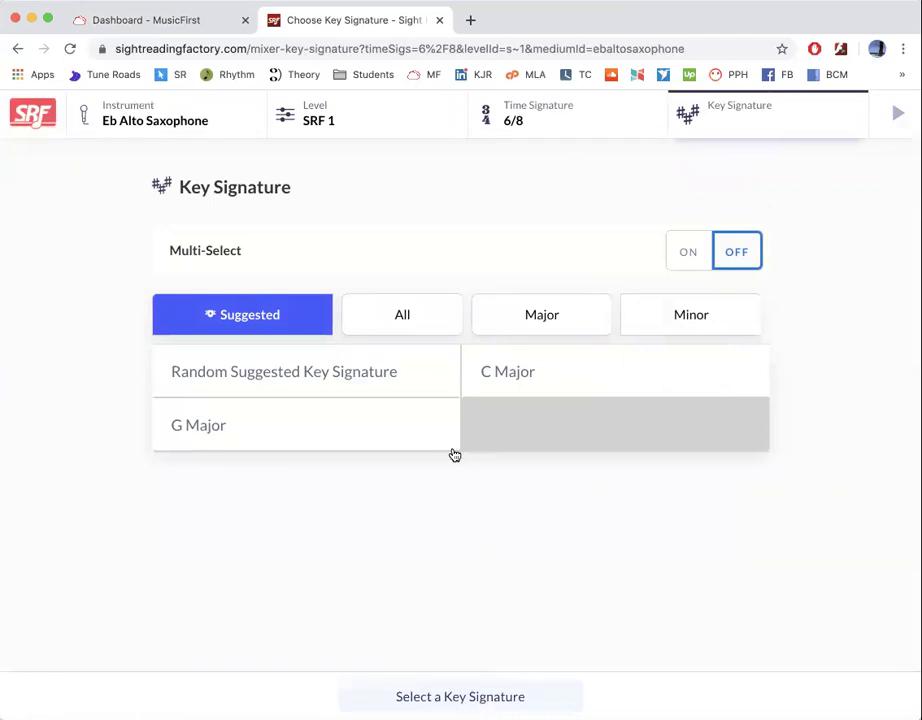
click(407, 320)
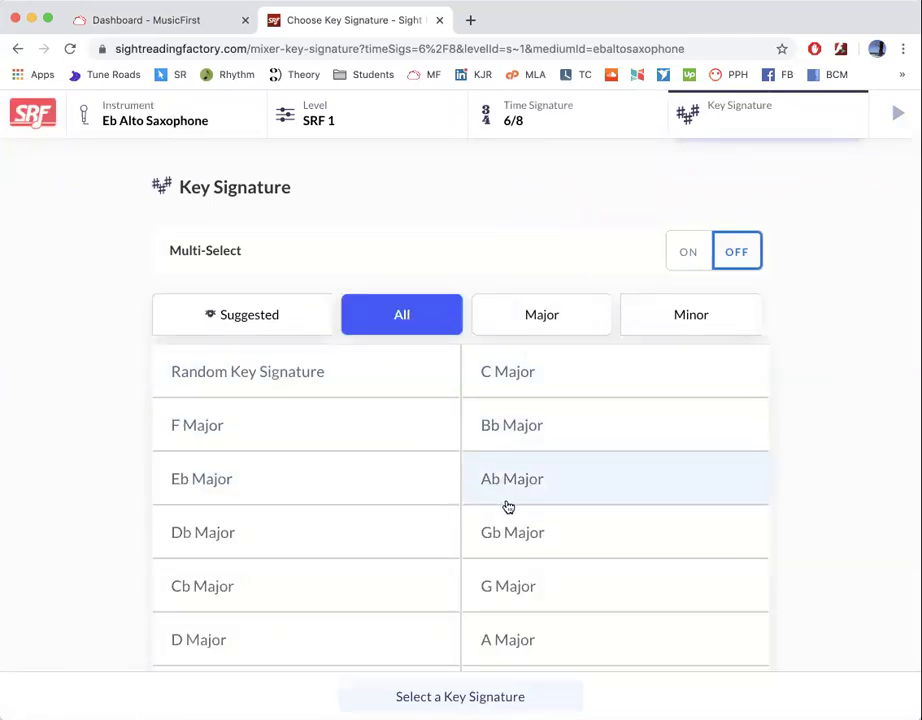
click(546, 318)
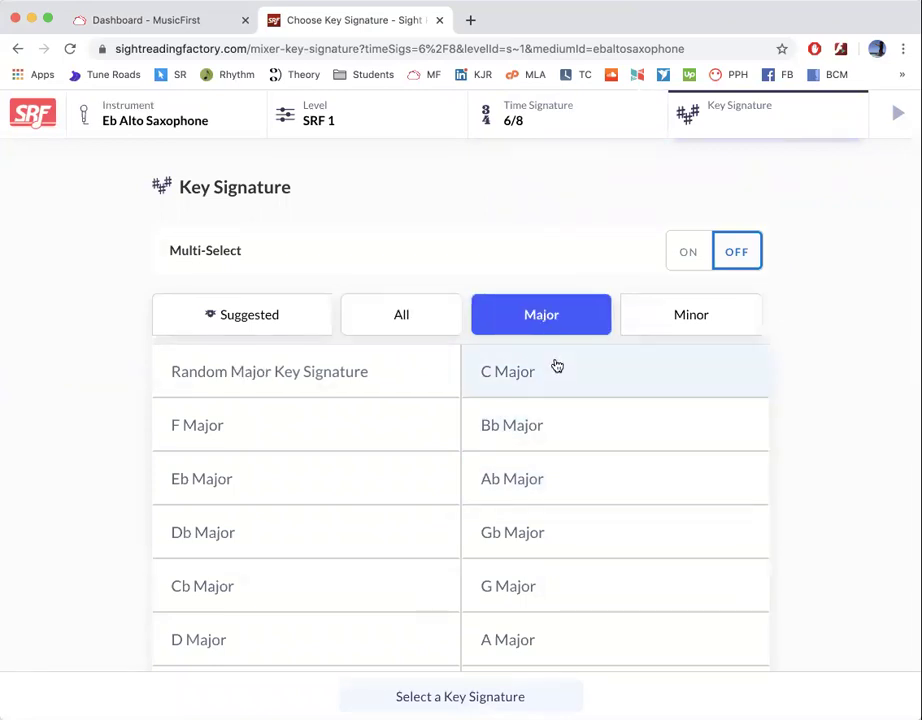
click(556, 366)
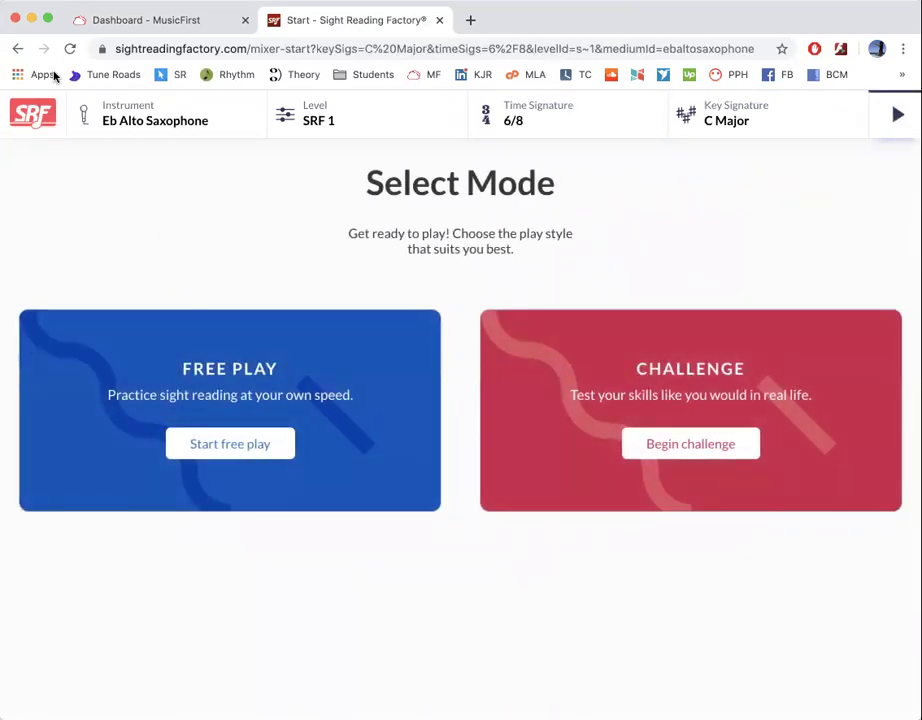
- Revisit the key with Multi-Select on, settle on A Minor only, and continue to mode selection
click(733, 118)
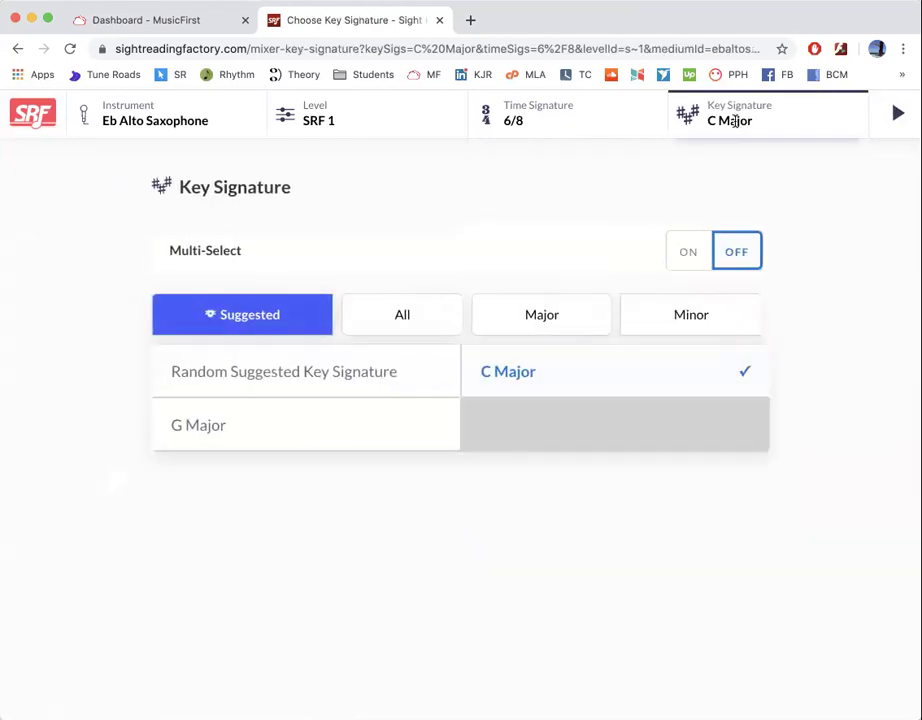
click(690, 255)
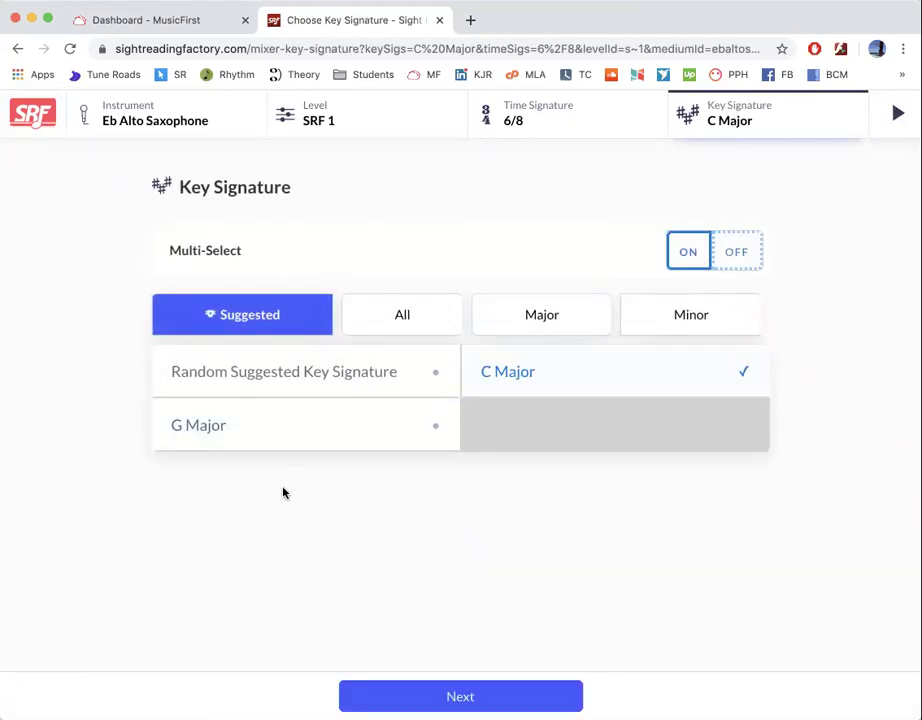
click(329, 441)
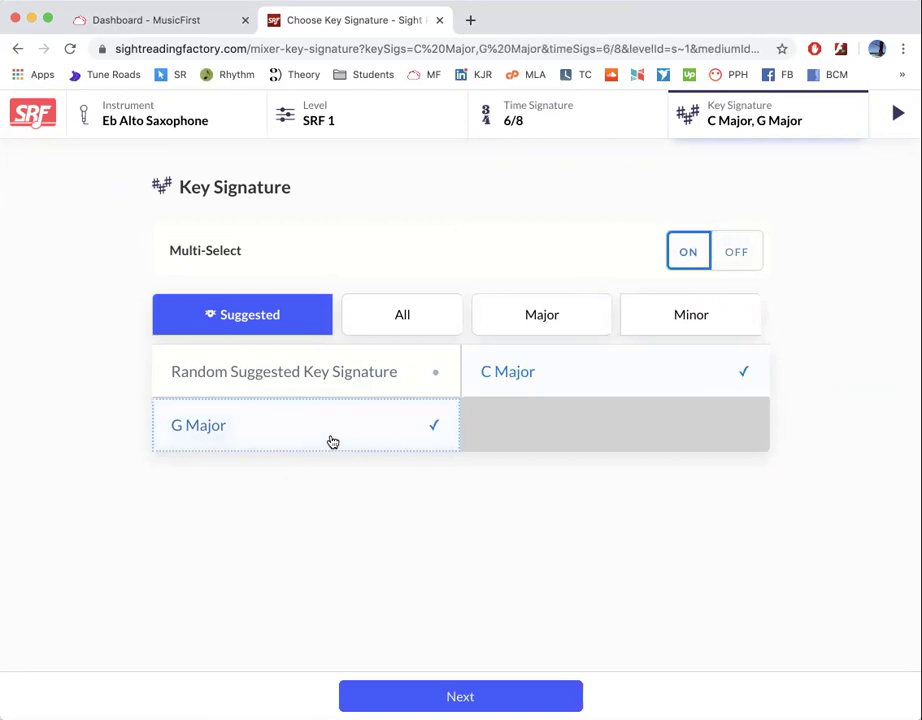
click(547, 329)
click(547, 473)
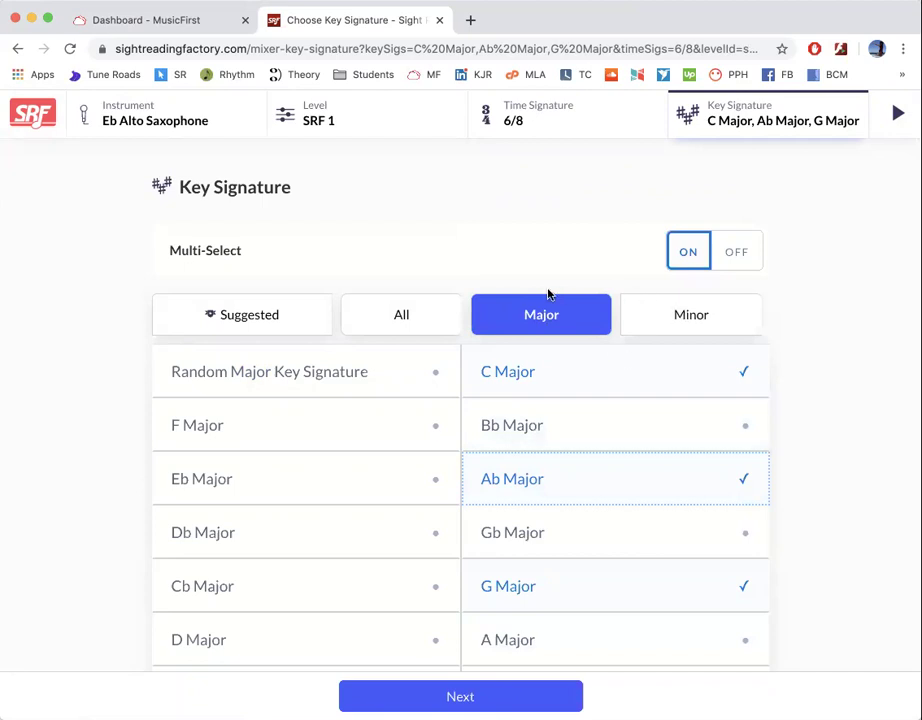
click(691, 315)
click(565, 385)
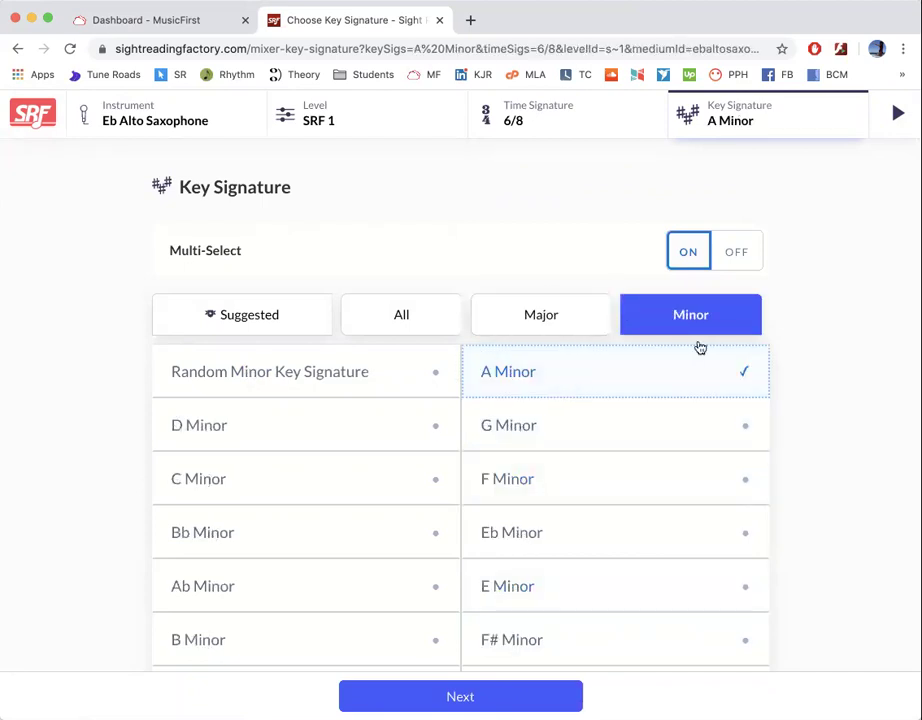
click(478, 697)
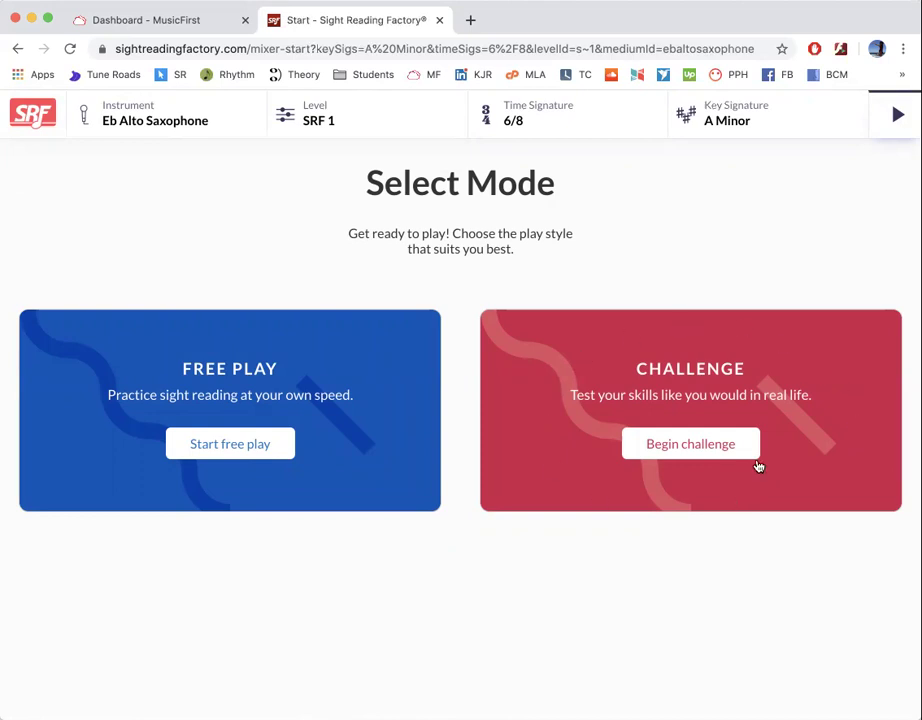
- Back out of the challenge start and open a free-play exercise instead
click(702, 446)
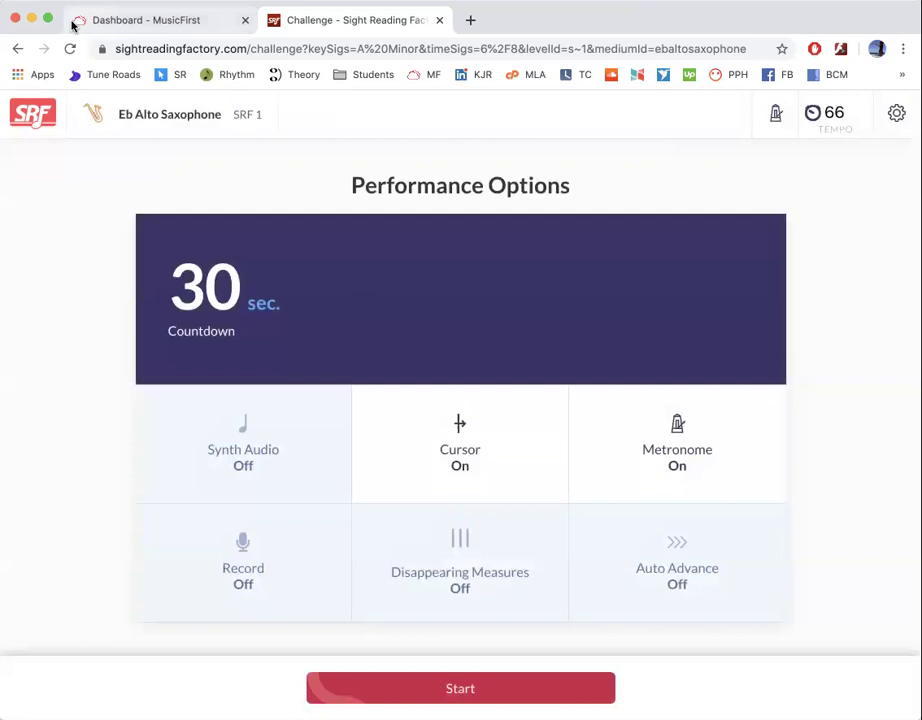
click(9, 47)
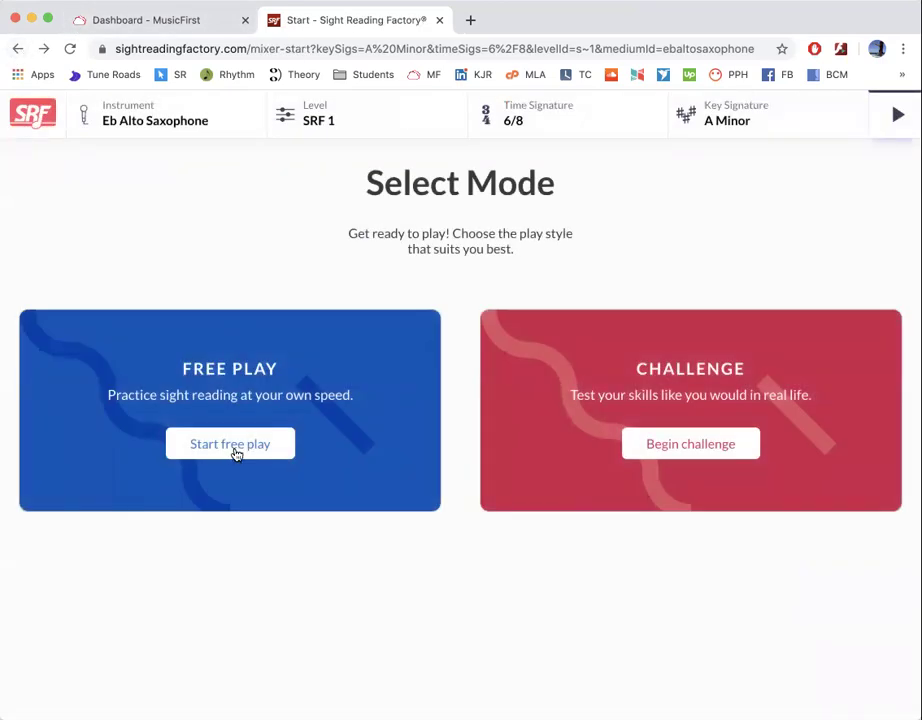
click(236, 453)
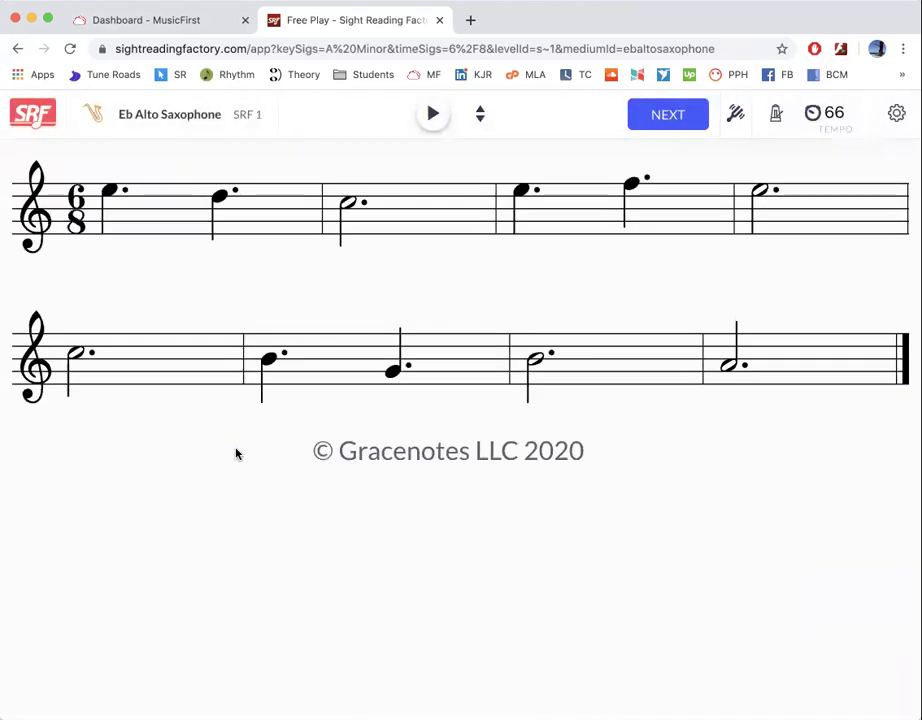
- Play the exercise audio, view its playback options, and bring up the Tools panel
click(432, 116)
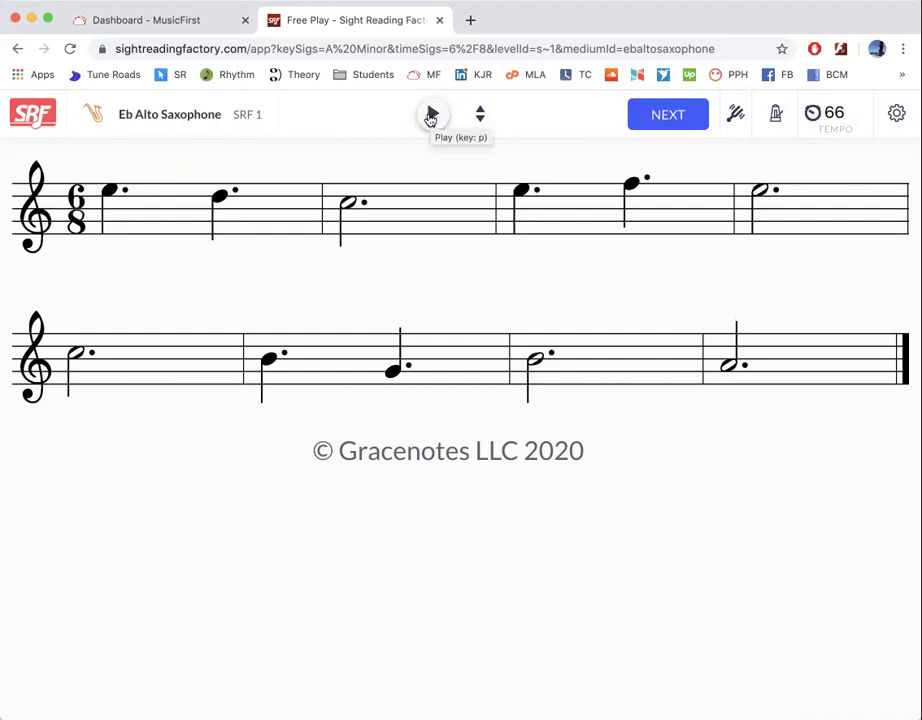
click(480, 118)
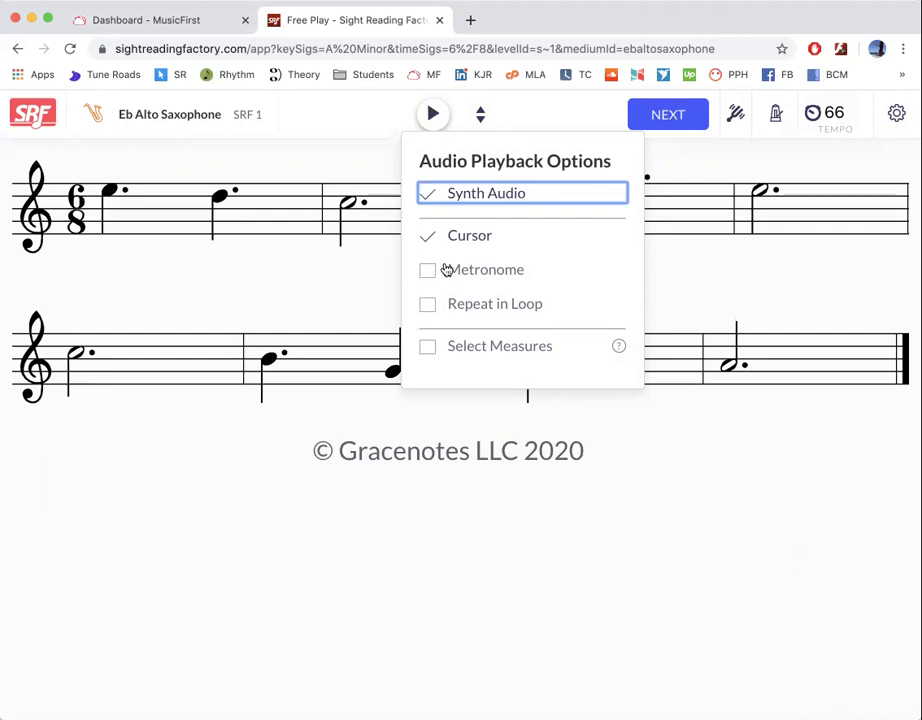
click(896, 114)
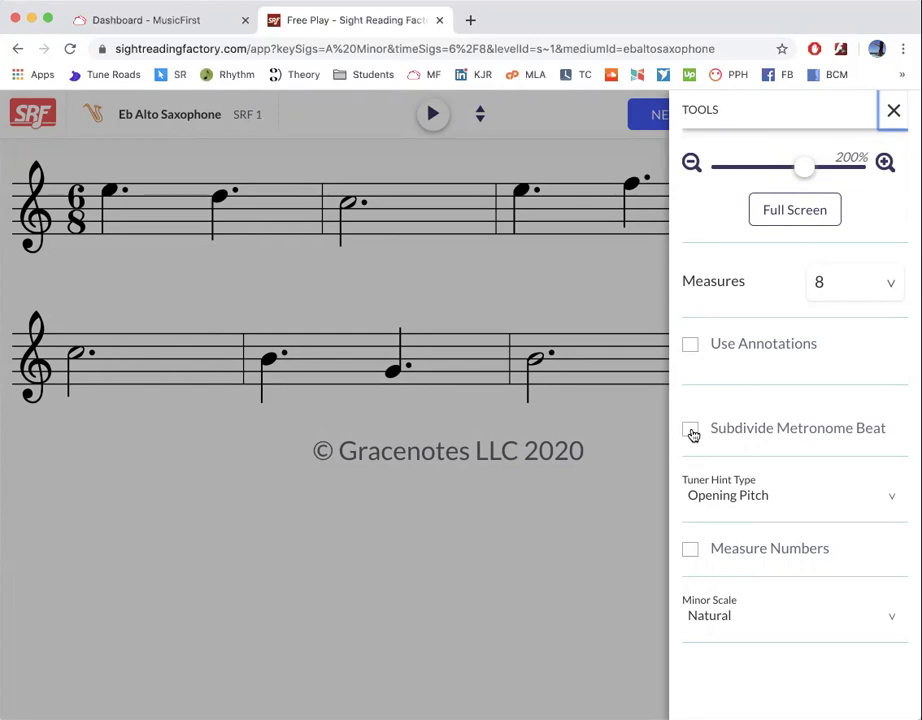
- Close the Tools panel and return to the play mode choice
click(233, 492)
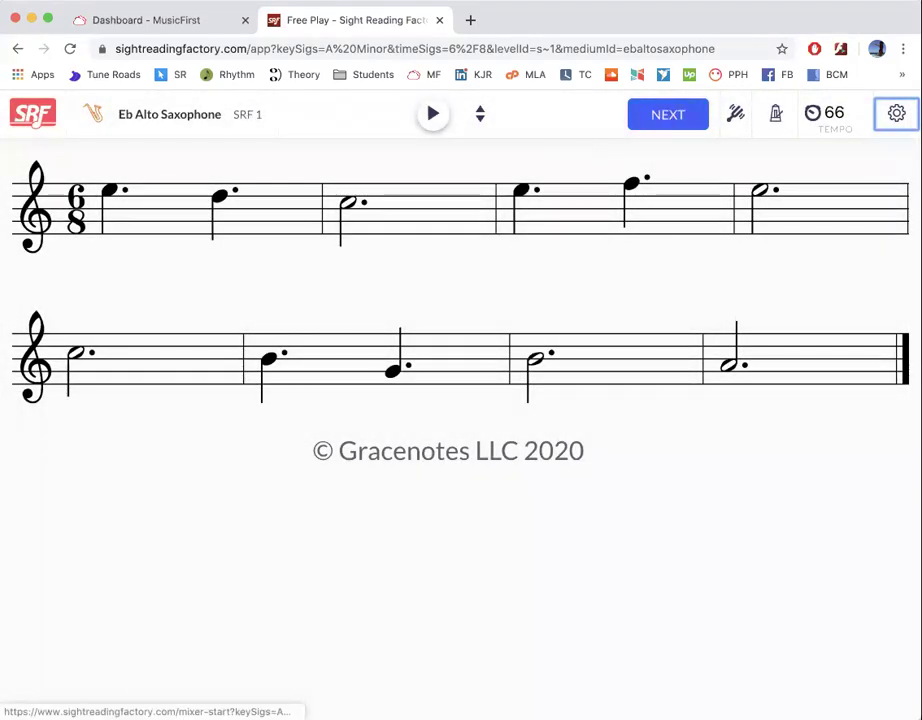
click(17, 49)
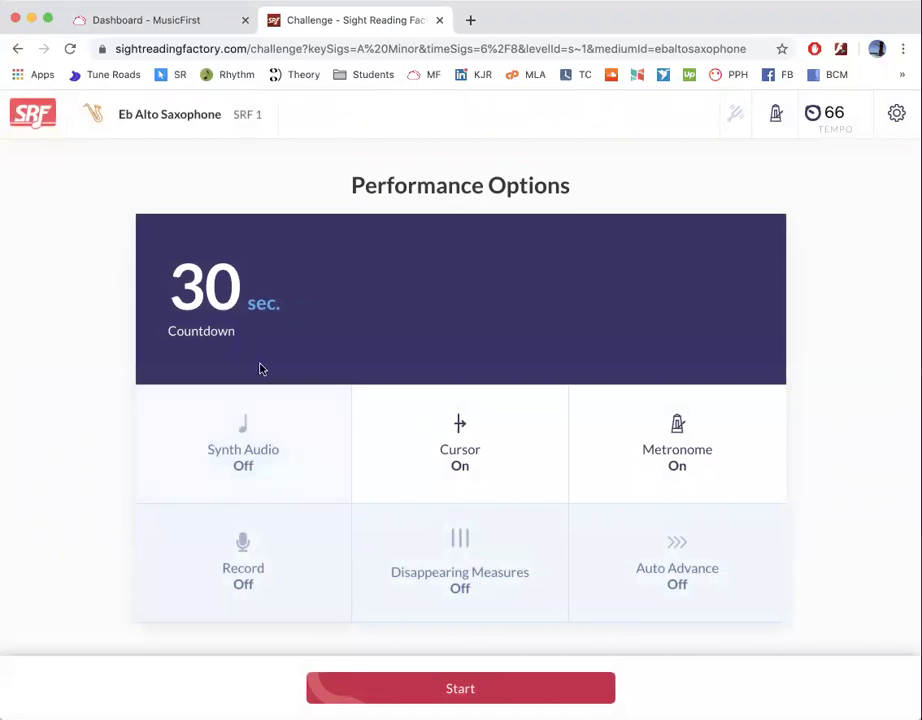
- Set a 90-second countdown with Disappearing Measures on and start the challenge
click(233, 277)
scroll(233, 277, up, 2)
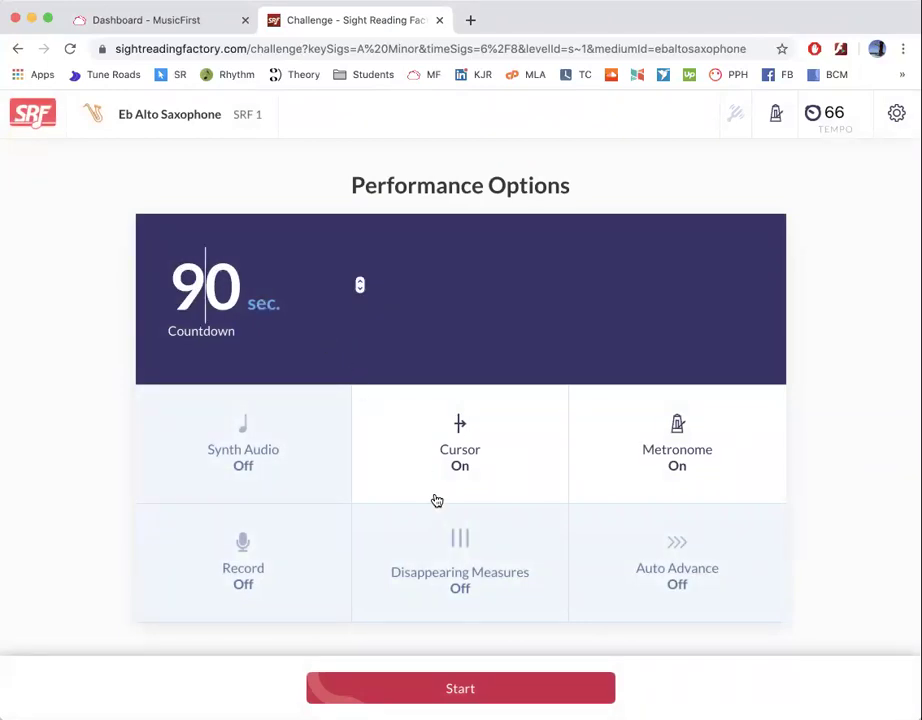
click(458, 545)
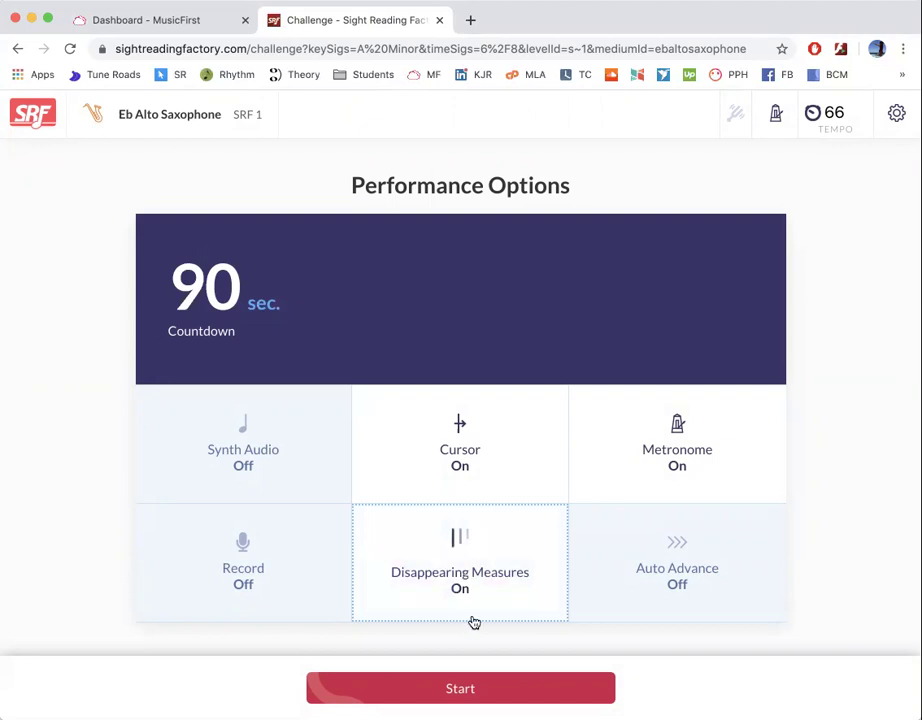
click(472, 686)
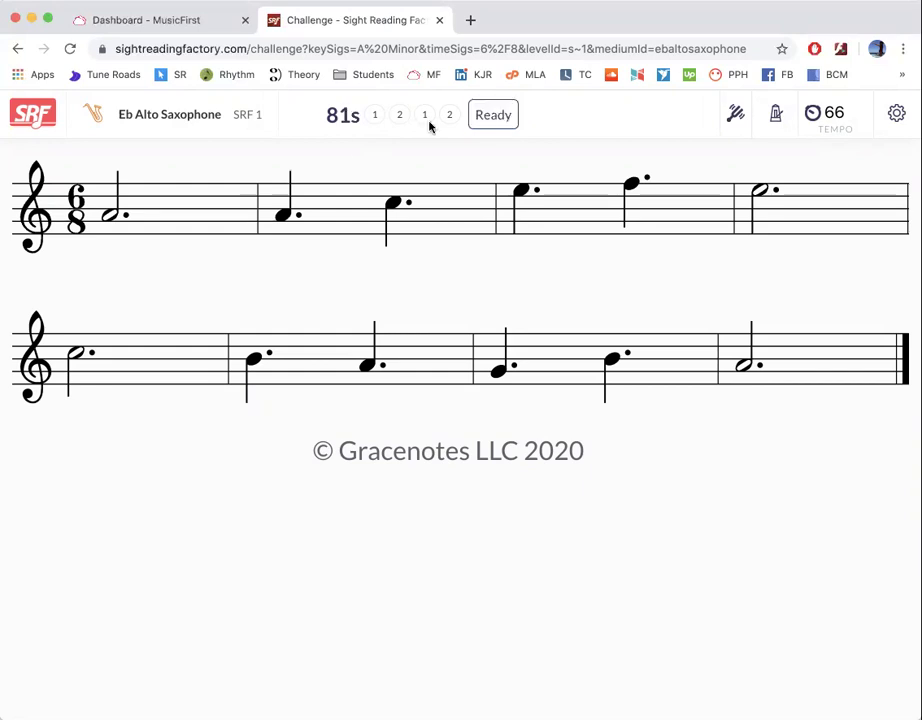
- Skip the remaining study countdown with the Ready button
click(485, 119)
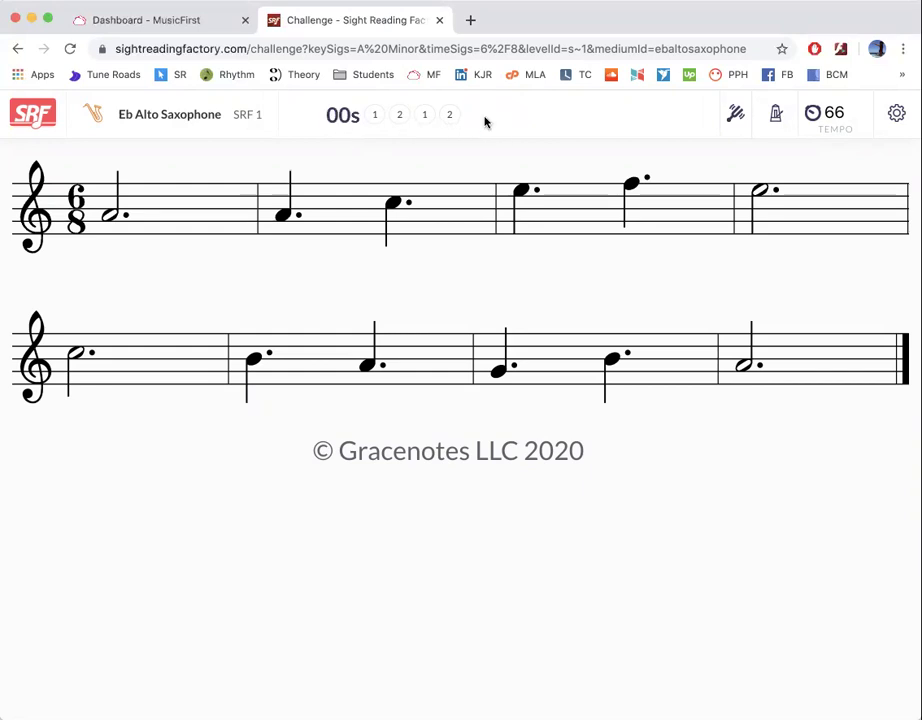